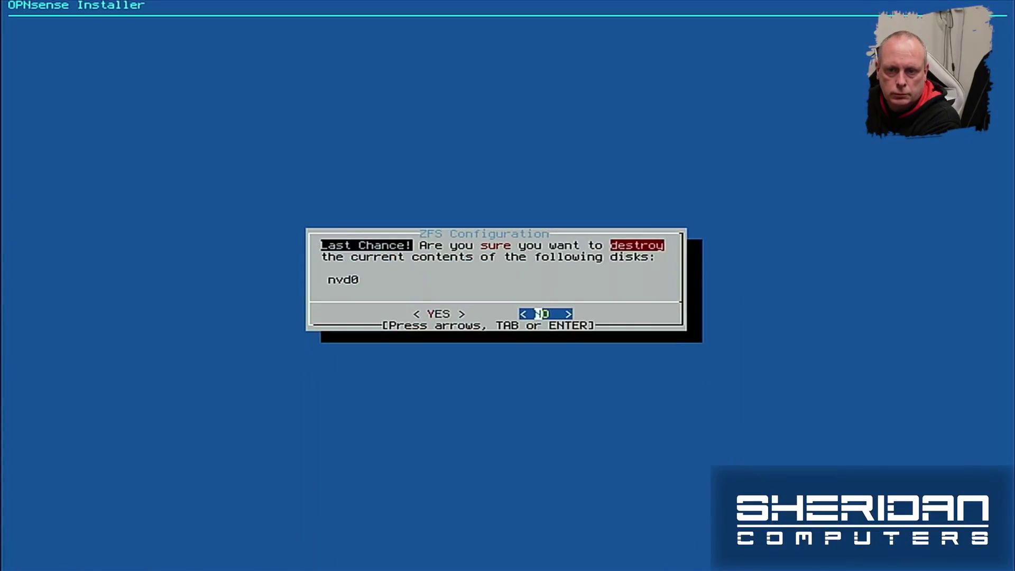
Step: Answer YES on the Last Chance prompt to destroy disk nvd0's contents
key(Left)
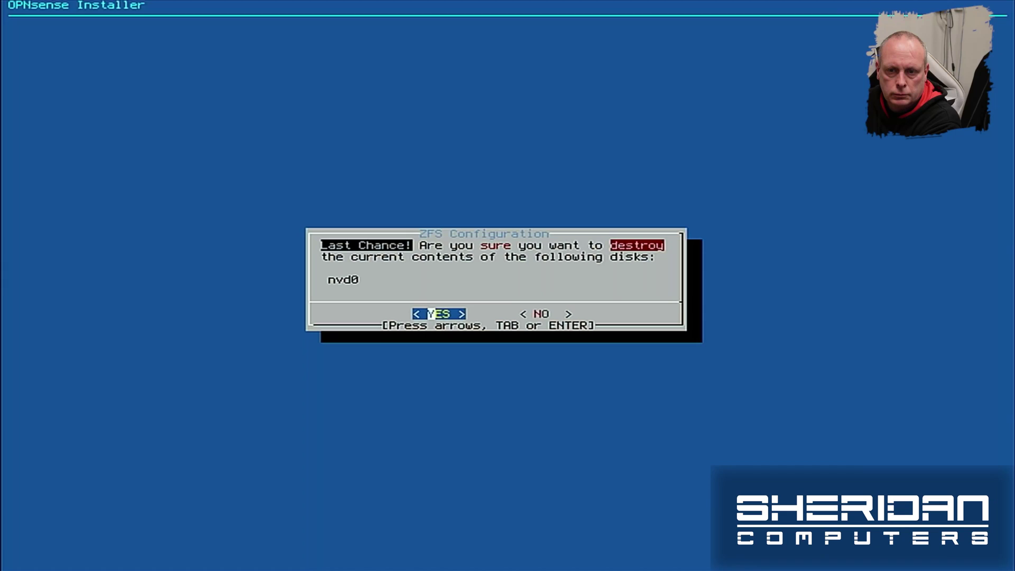
key(Return)
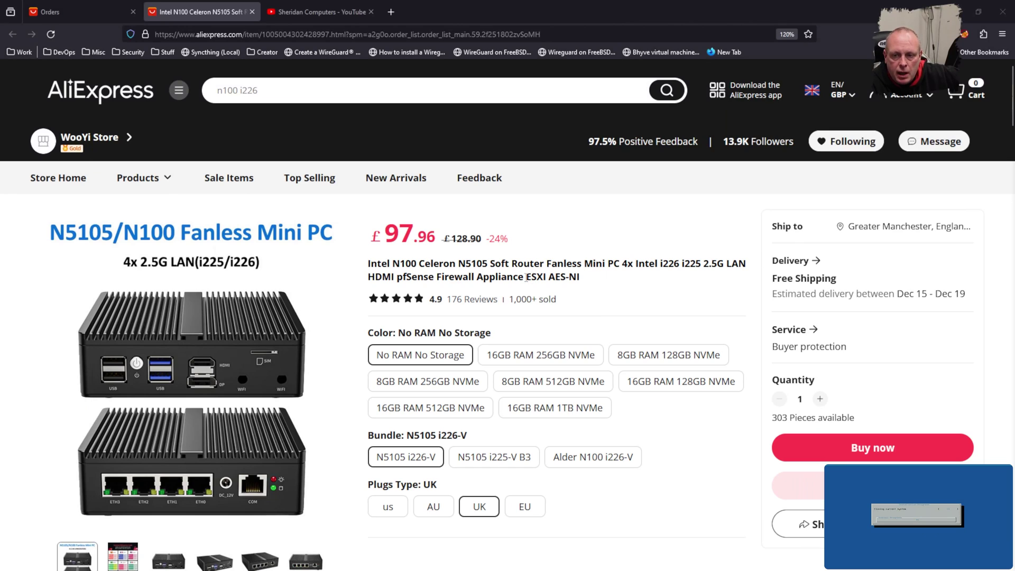
Step: Compare the mini PC's Color variant prices and settle on 16GB RAM 128GB NVMe at £139.16
scroll(568, 306, down, 1)
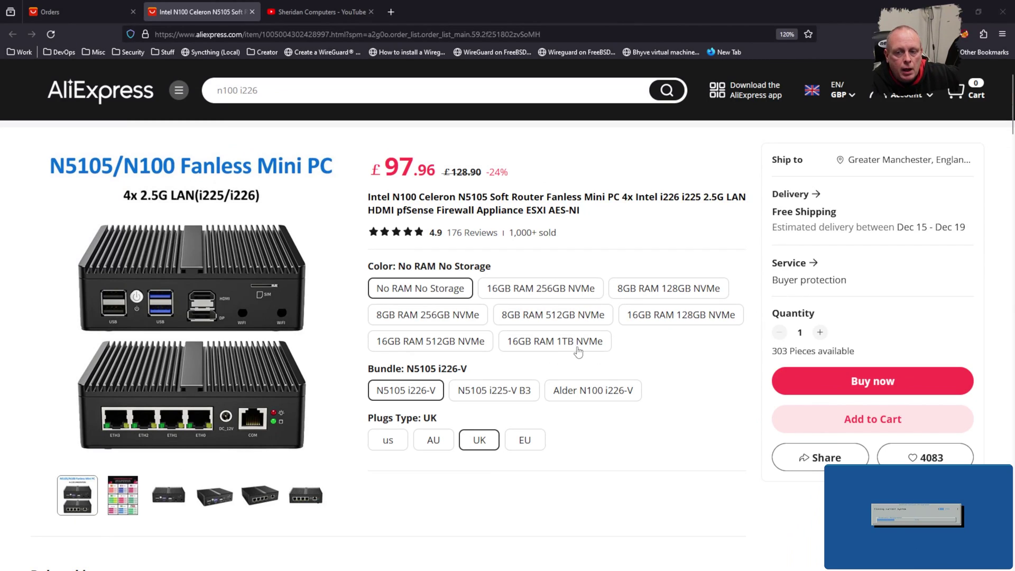
click(555, 295)
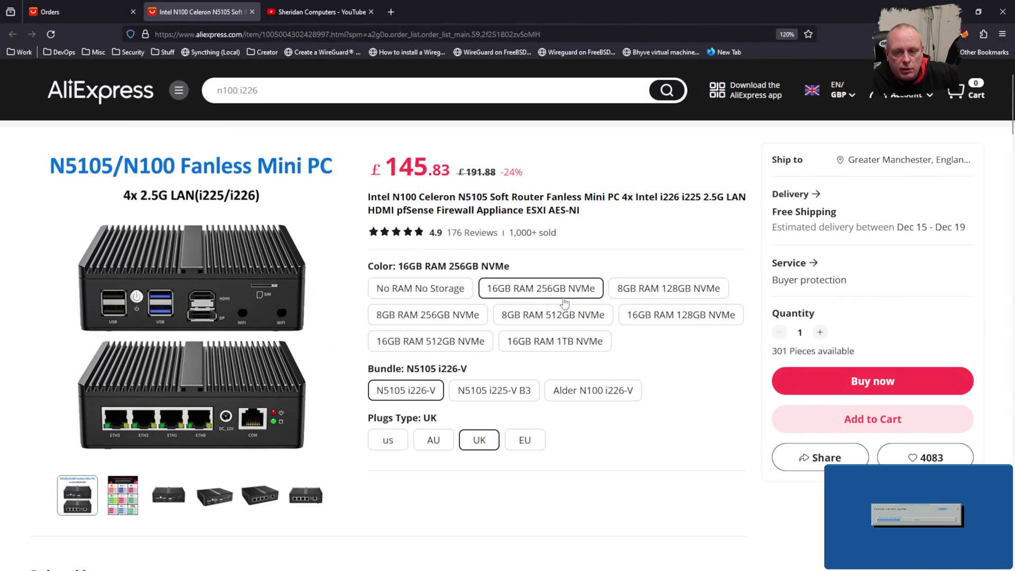
click(638, 294)
click(645, 322)
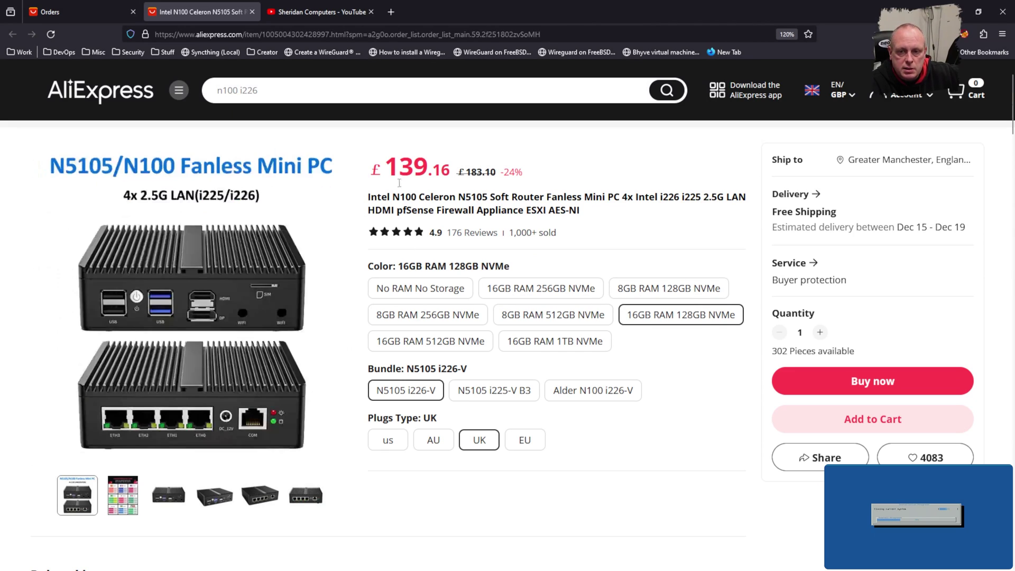
click(552, 347)
click(461, 348)
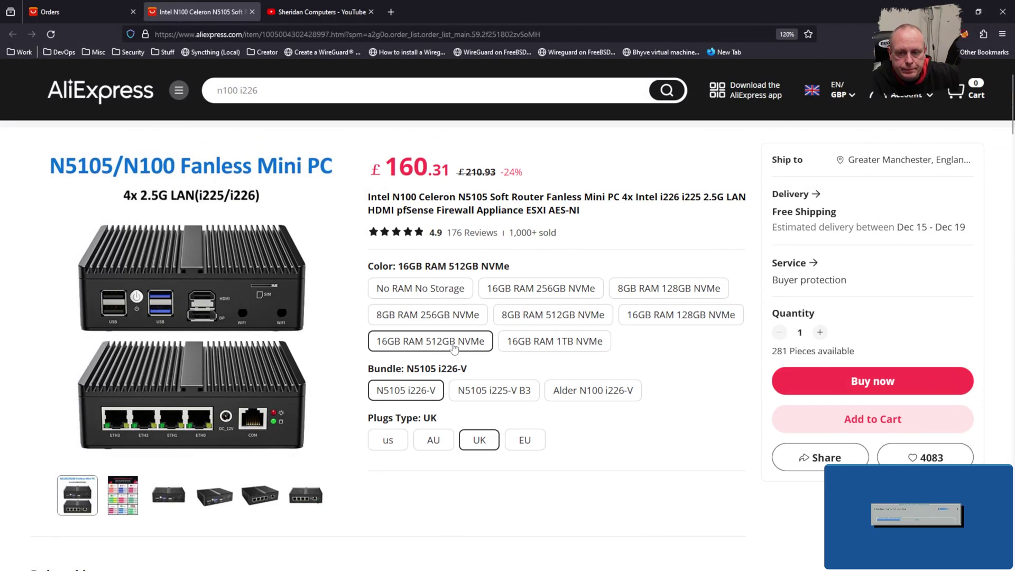
click(431, 298)
click(631, 316)
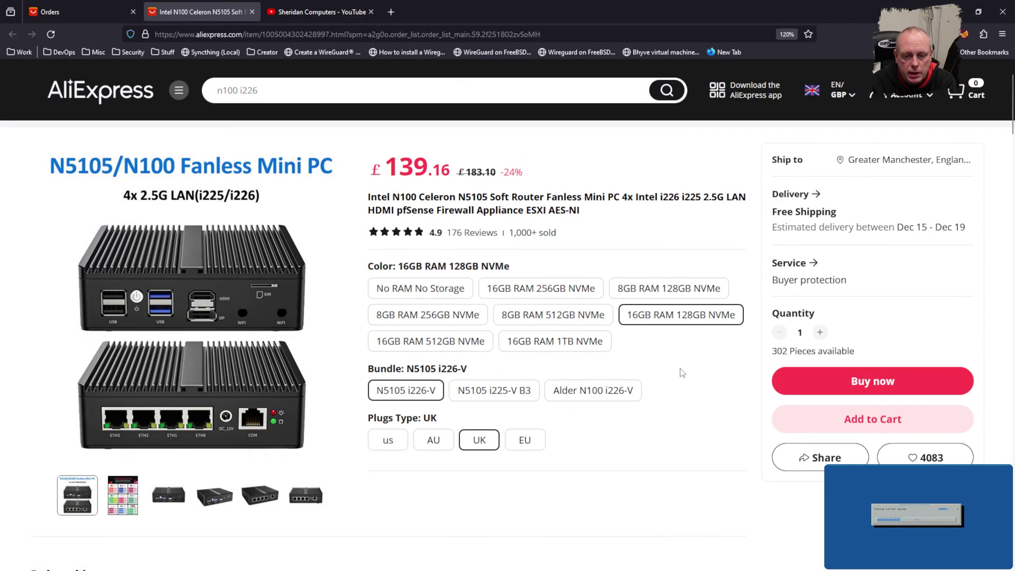
Step: Browse the customer reviews, compare 8GB RAM 256GB NVMe, then revert to No RAM No Storage
scroll(680, 371, down, 12)
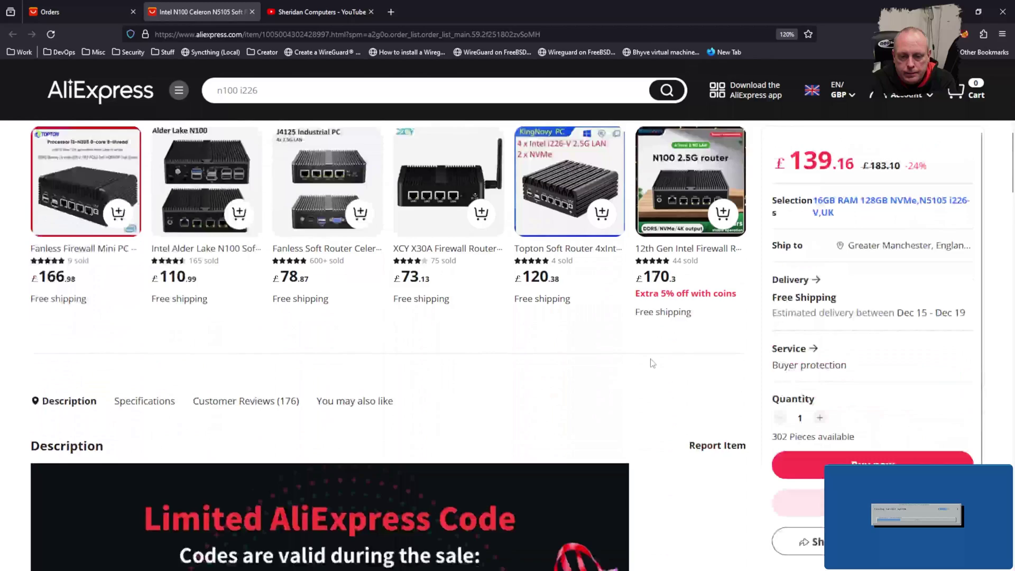
scroll(650, 362, down, 15)
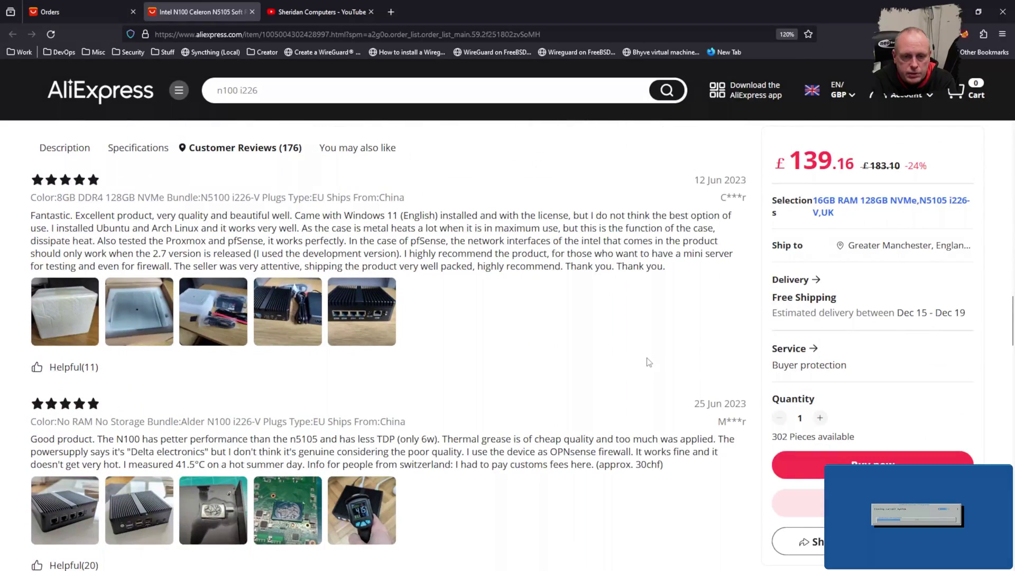
scroll(648, 362, down, 6)
scroll(647, 360, up, 12)
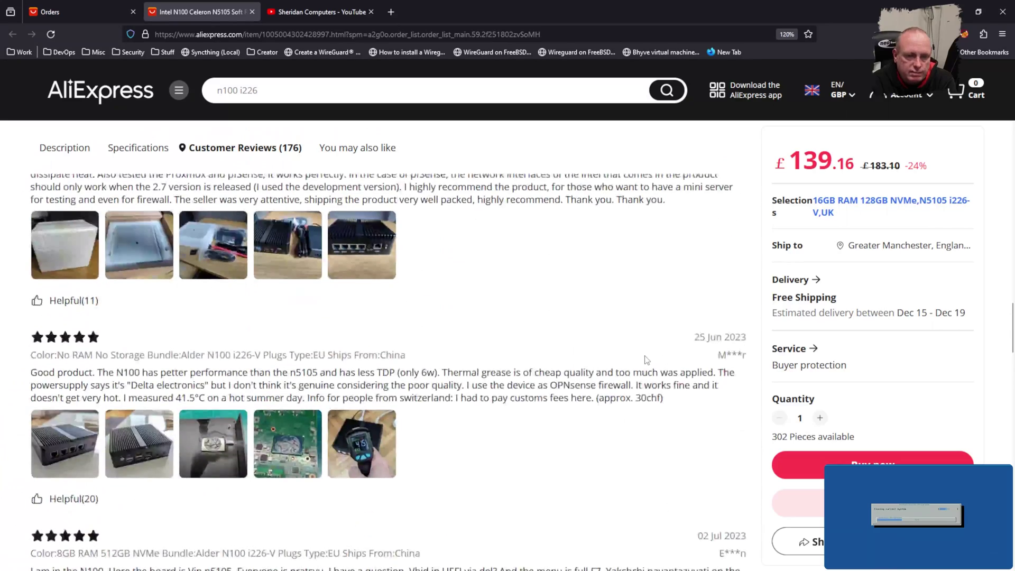
scroll(645, 359, up, 10)
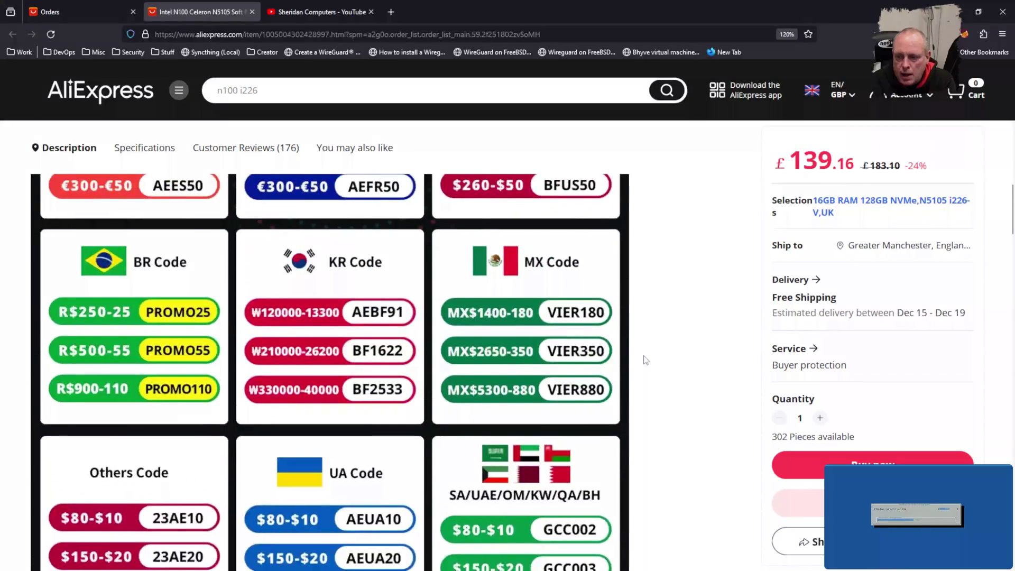
scroll(644, 360, up, 8)
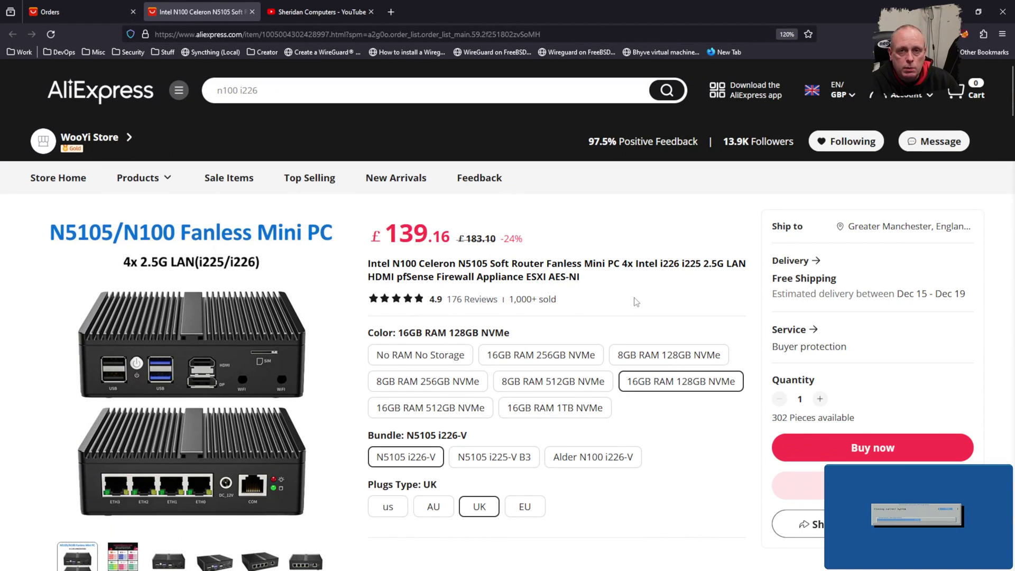
scroll(636, 301, down, 8)
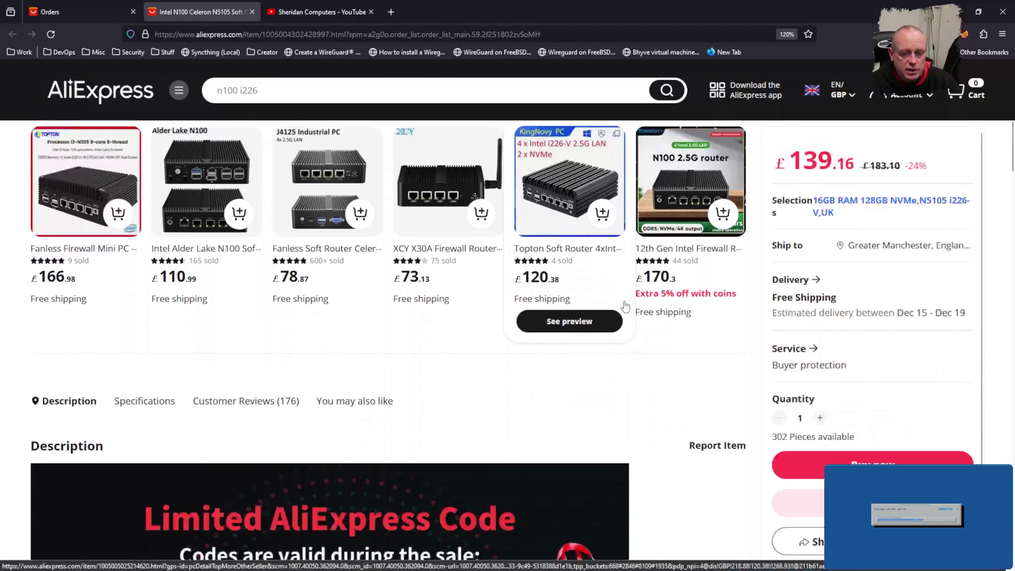
scroll(625, 305, up, 8)
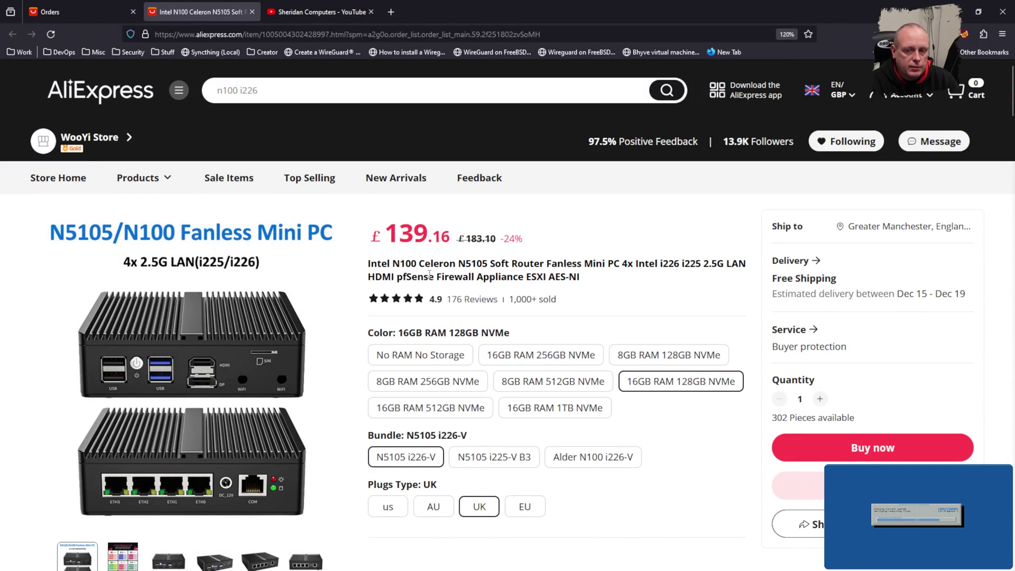
click(435, 376)
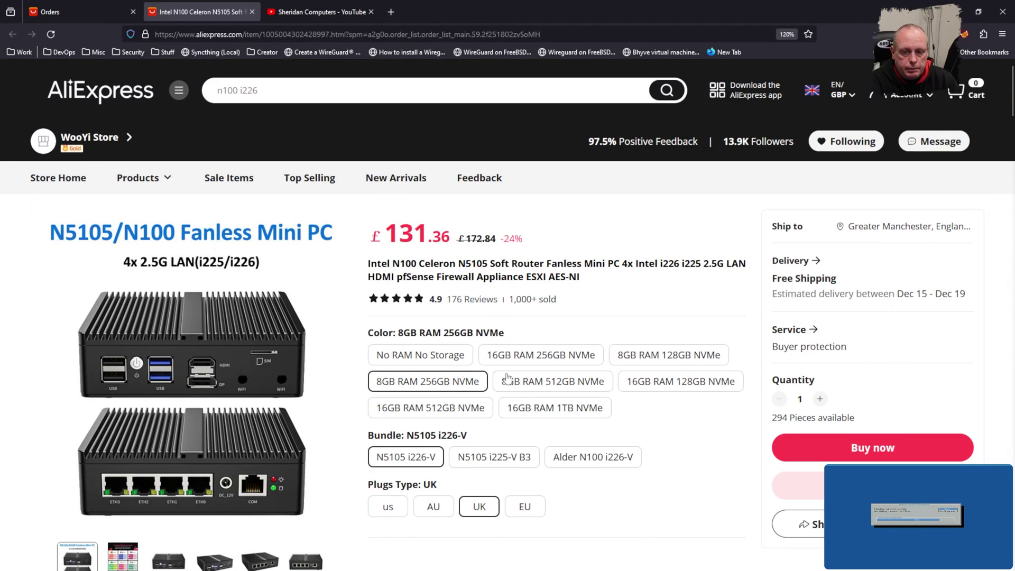
click(420, 357)
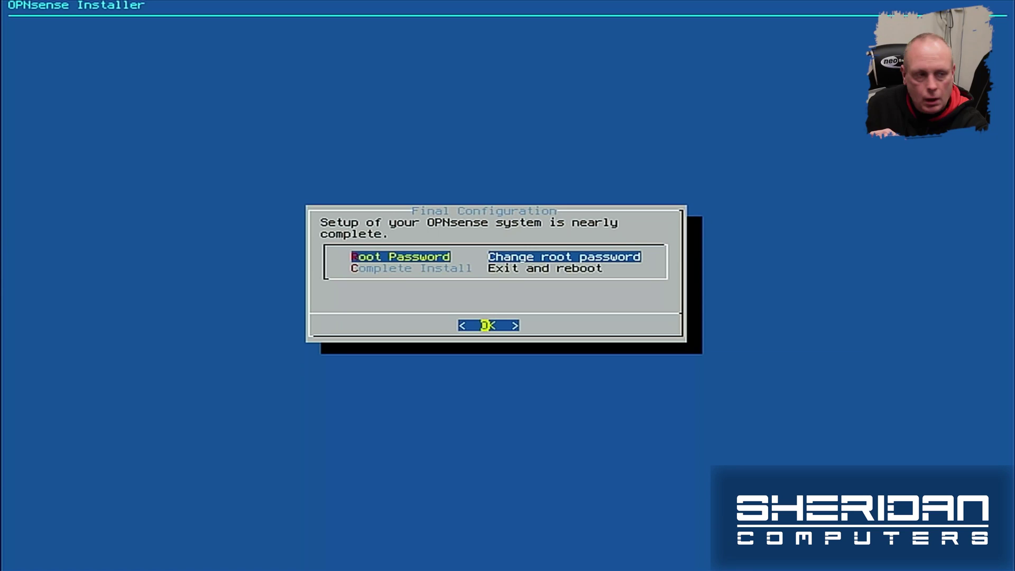
Step: Choose Complete Install on the Final Configuration screen to exit and reboot
key(Down)
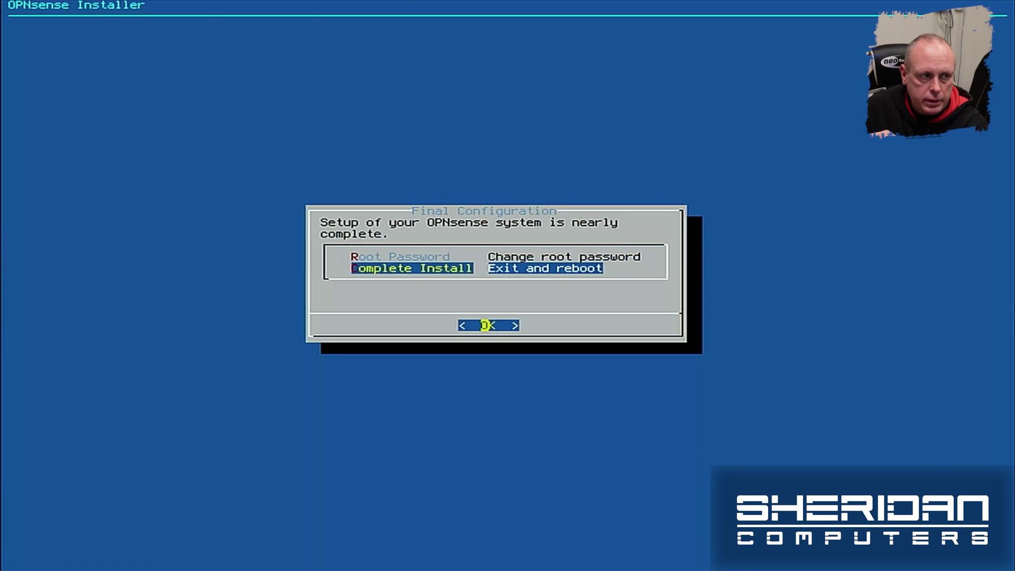
key(Return)
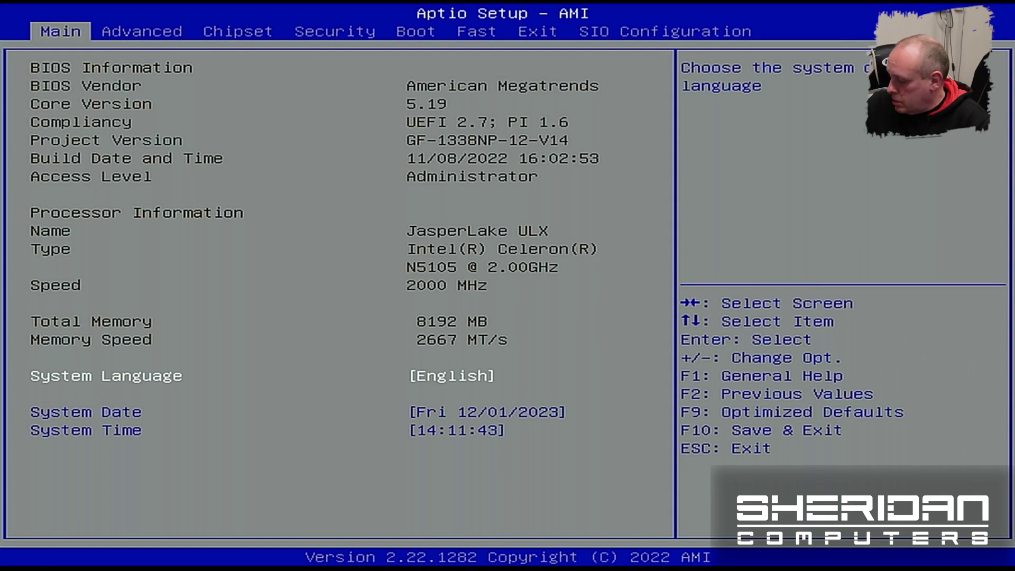
Step: Set Full Logo Show to Disabled in the Aptio boot configuration settings
key(Right)
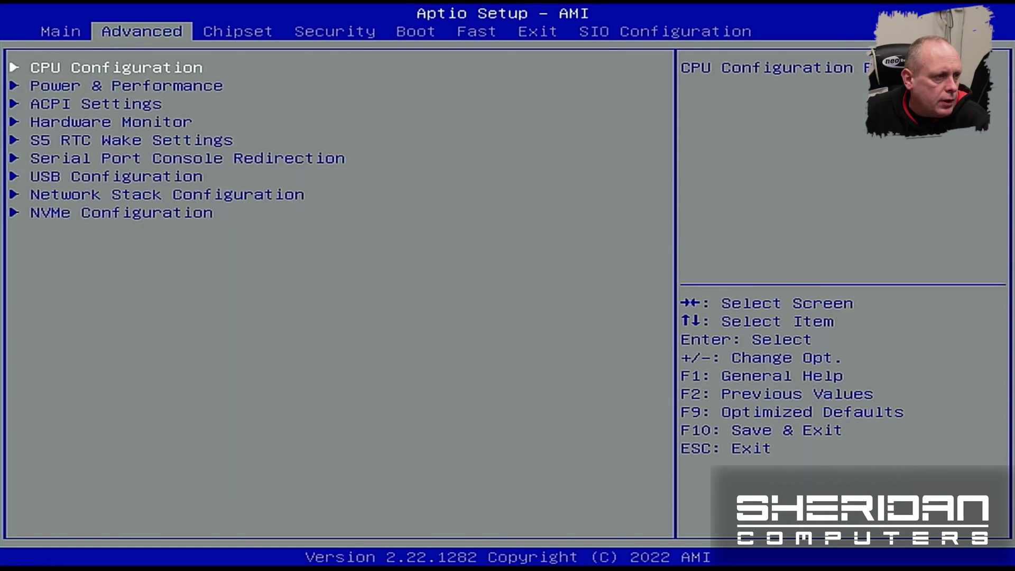
key(Left)
key(Up)
key(Up)
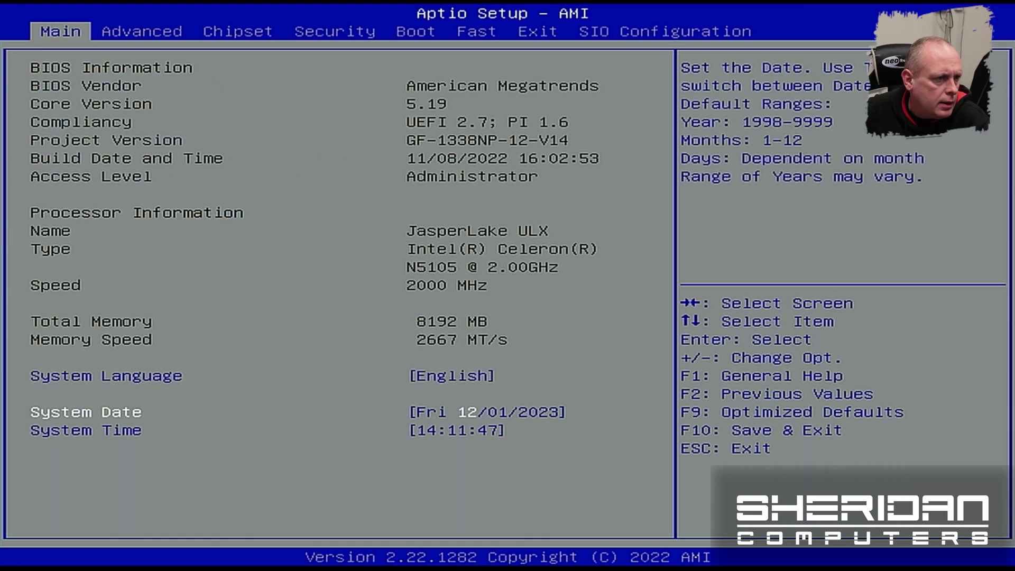
key(Right)
key(Right)
key(Right)
key(Right)
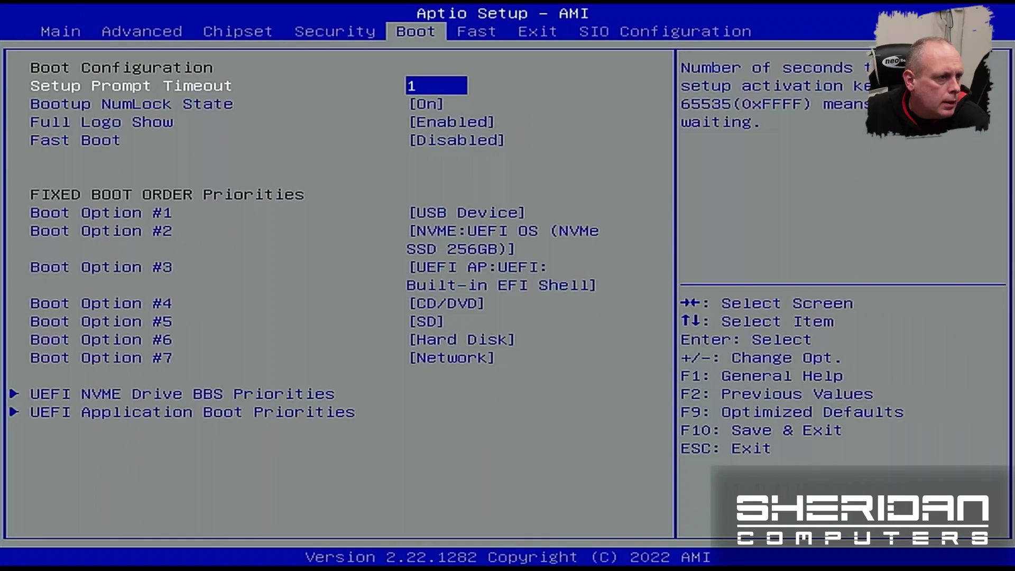
key(Down)
key(Down)
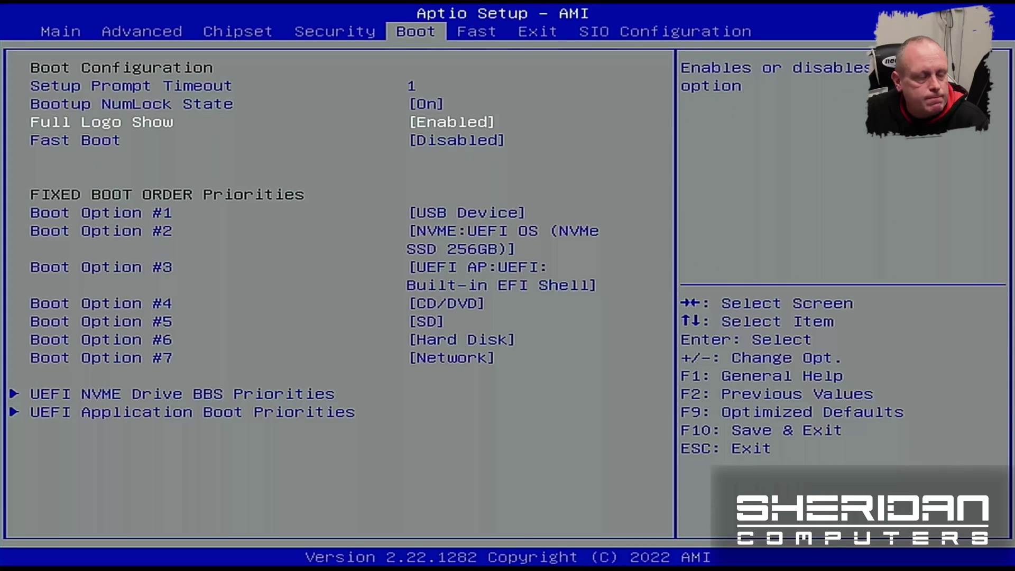
key(Return)
key(Up)
key(Return)
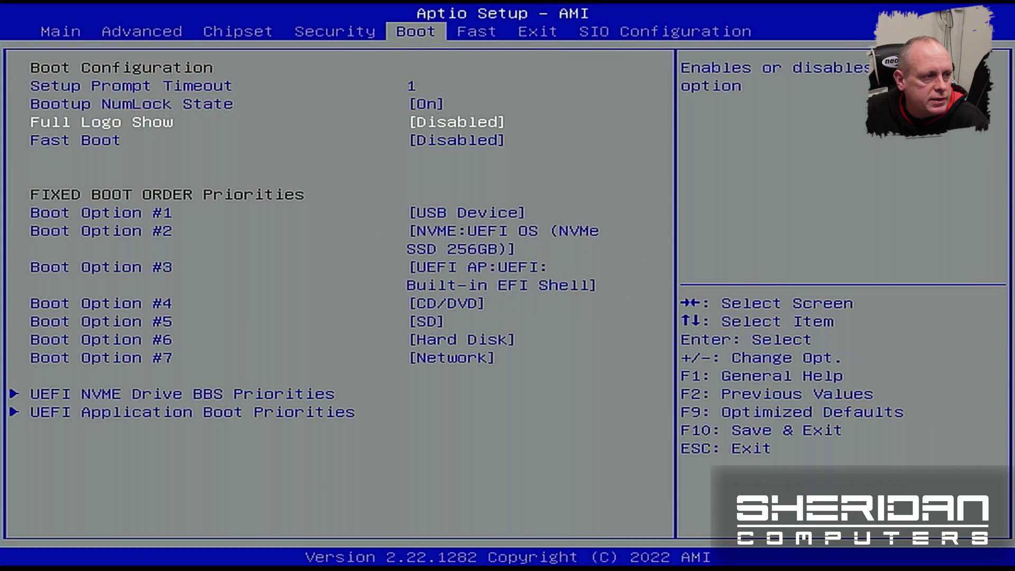
key(Left)
key(Left)
key(Left)
key(Left)
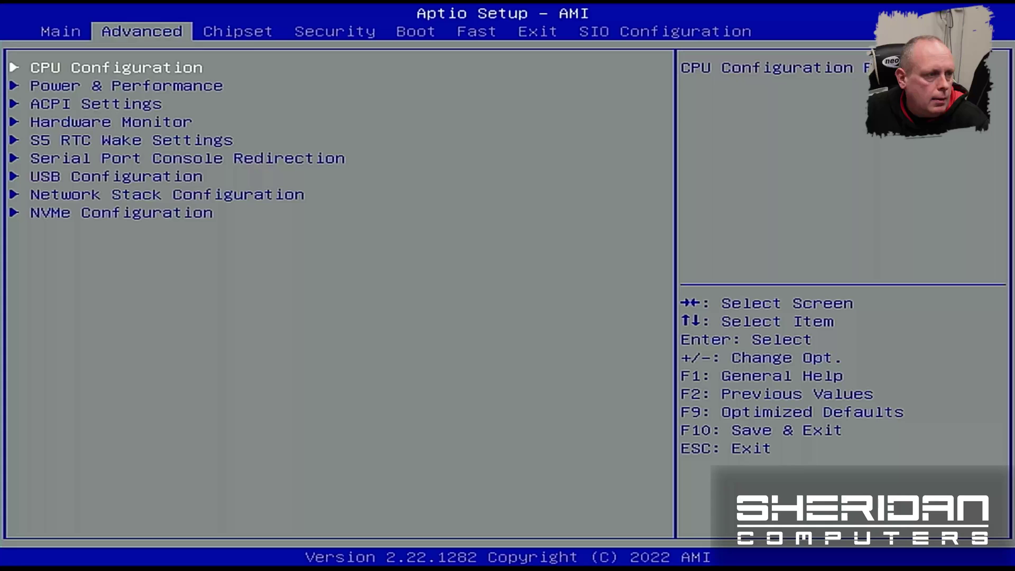
key(Right)
key(Left)
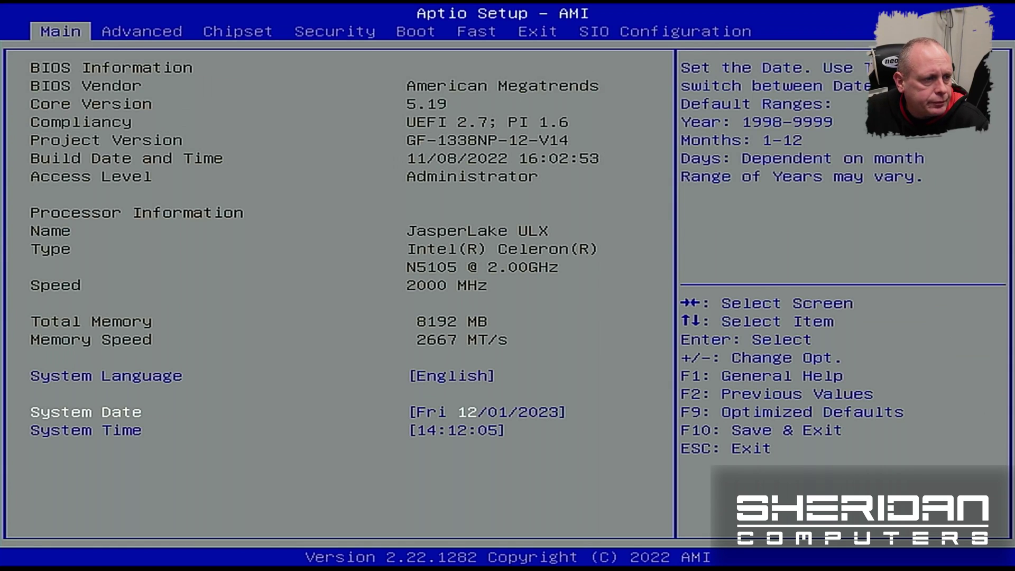
Step: Verify Intel (VMX) Virtualization is Enabled in CPU Configuration, then back out toward Exit
key(Right)
key(Return)
key(Down)
key(Down)
key(Down)
key(Down)
key(Down)
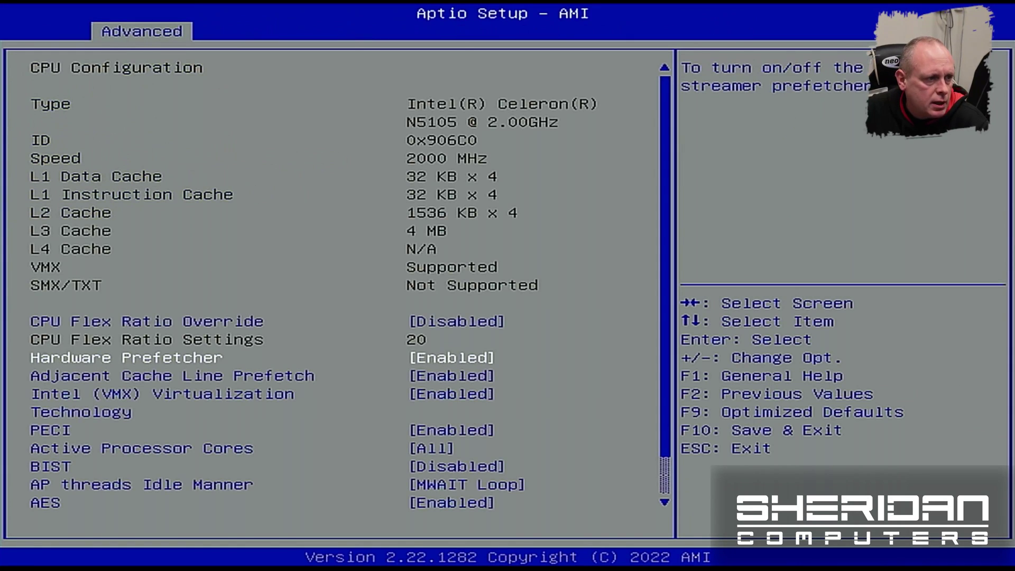
key(Down)
key(Up)
key(Up)
key(Up)
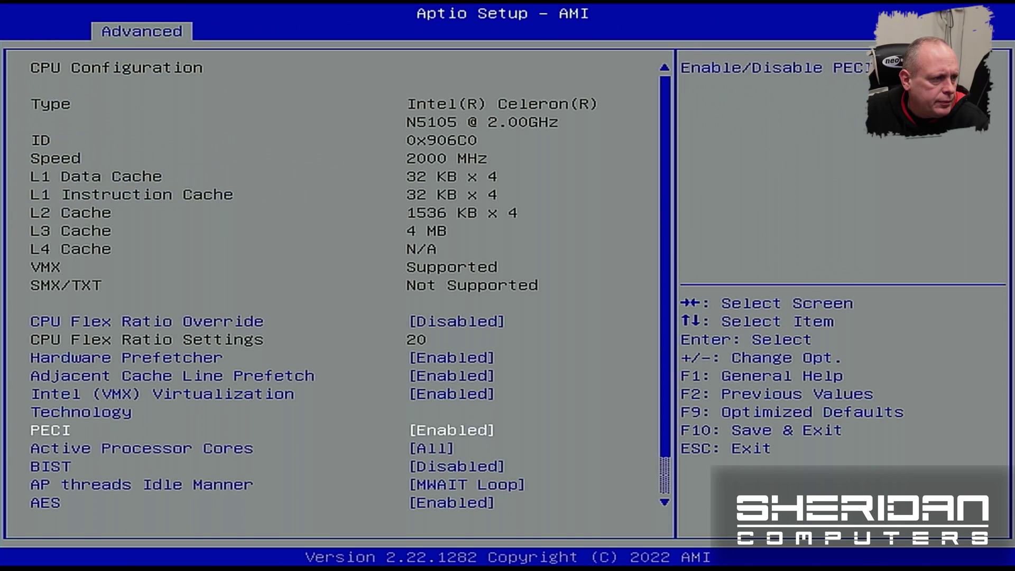
key(Up)
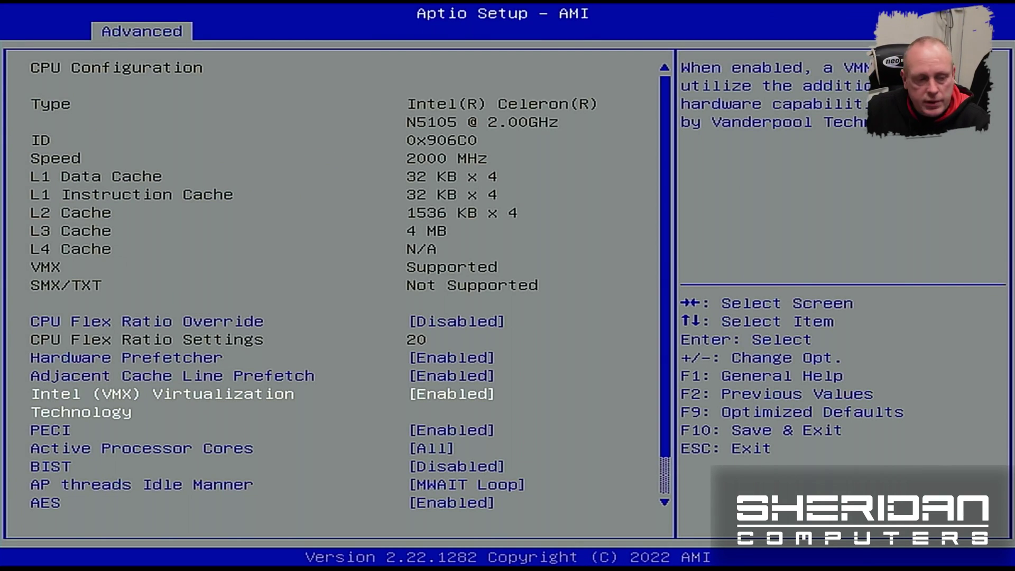
key(Down)
key(Down)
key(Down)
key(Down)
key(Down)
key(Down)
key(Down)
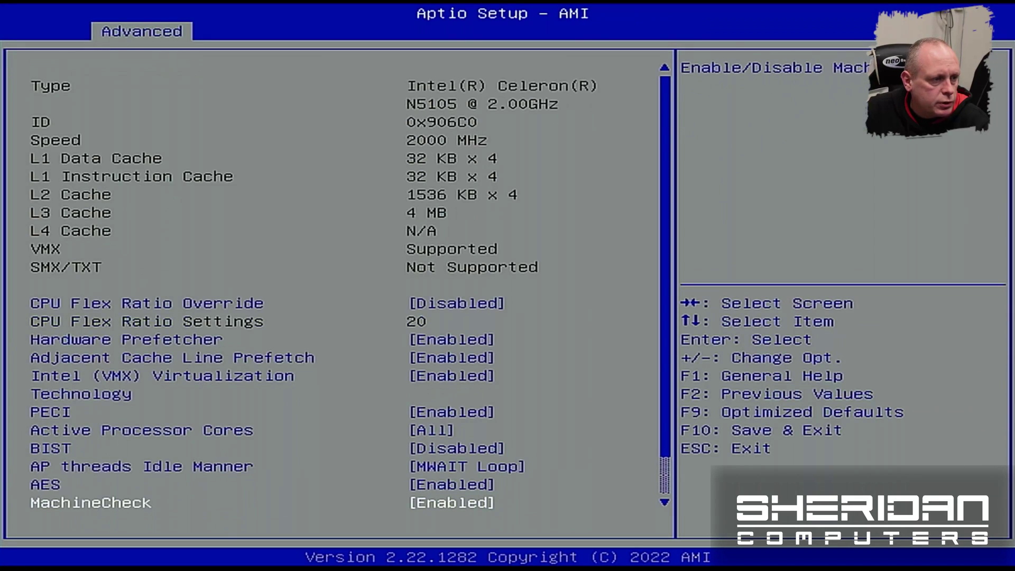
key(Down)
key(Up)
key(Up)
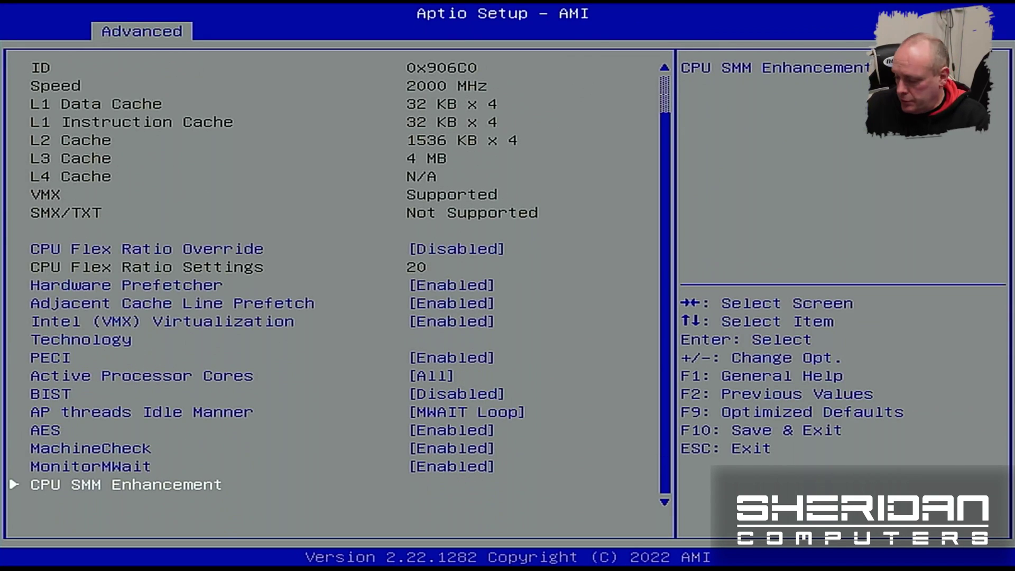
key(Escape)
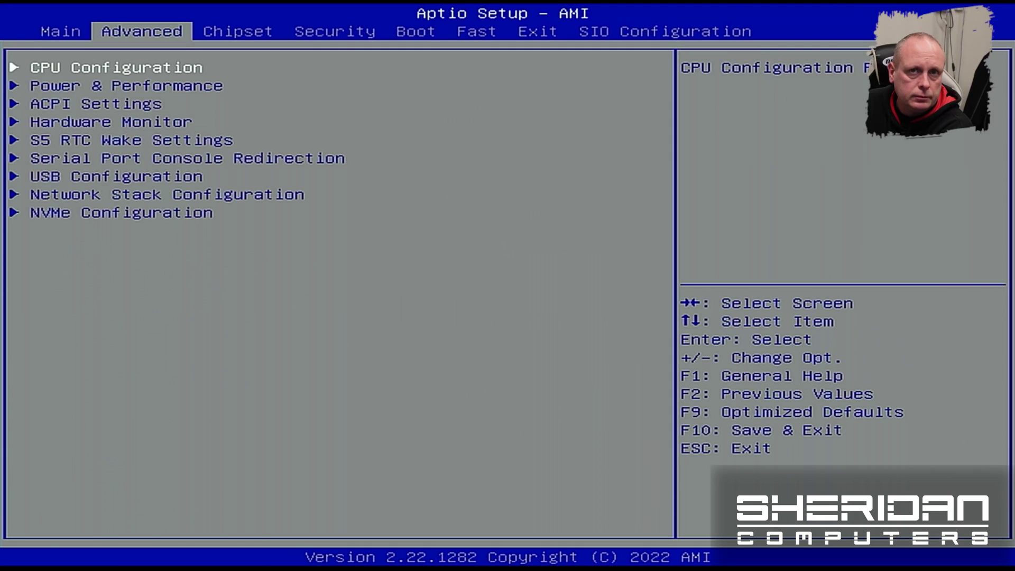
key(Right)
key(Right)
key(Right)
key(Right)
key(Right)
key(Right)
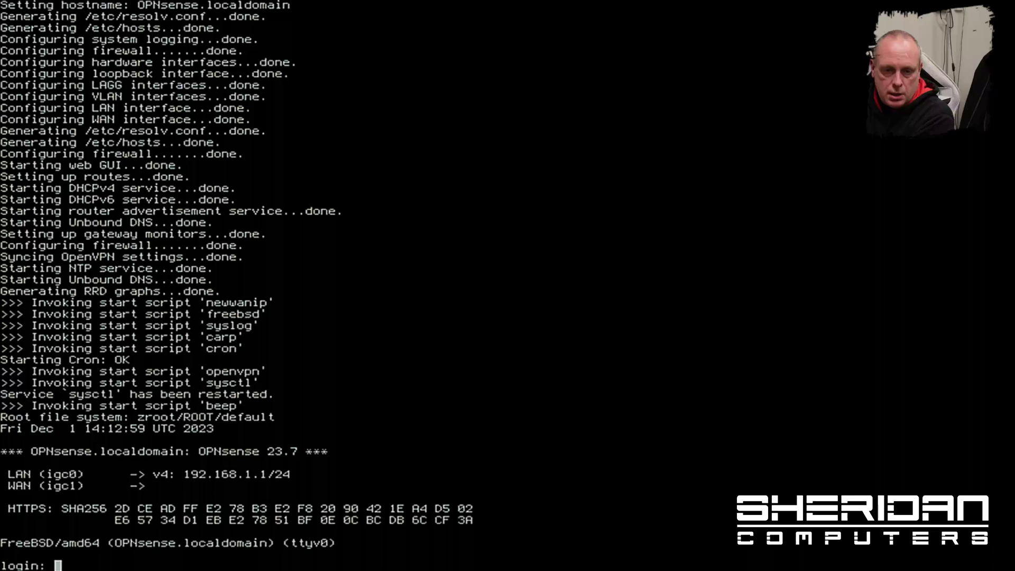
Step: Log in to the OPNsense console as root with the account password
text(root)
key(Return)
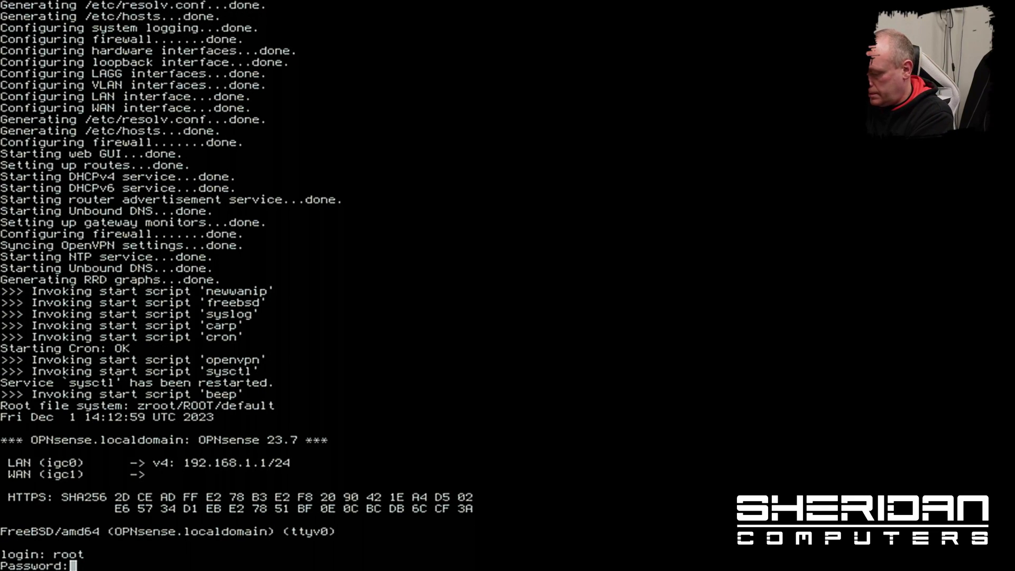
key(Return)
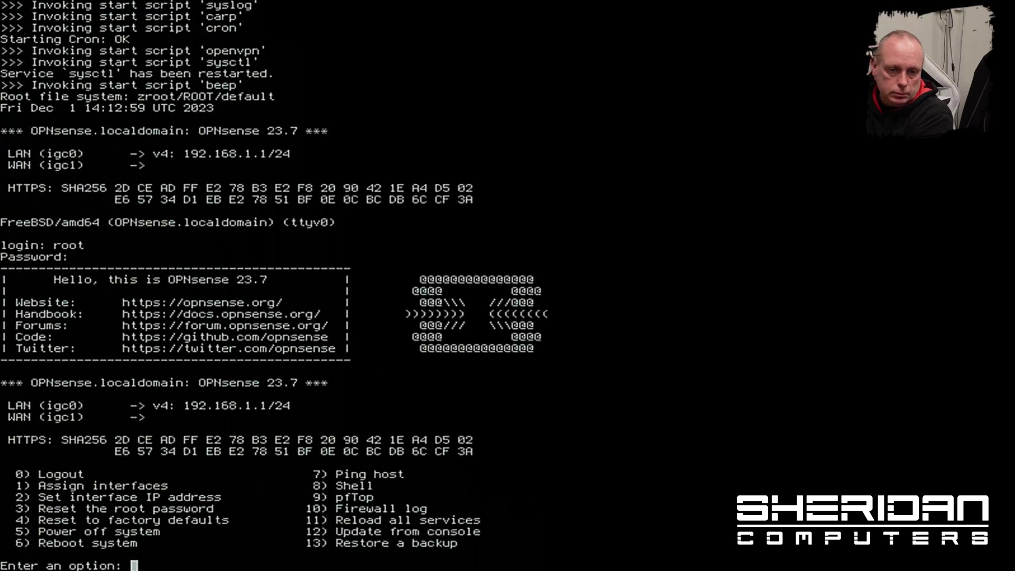
Step: Assign interfaces with option 1: no LAGGs or VLANs, WAN igc0, LAN igc3, and apply
text(1)
key(Return)
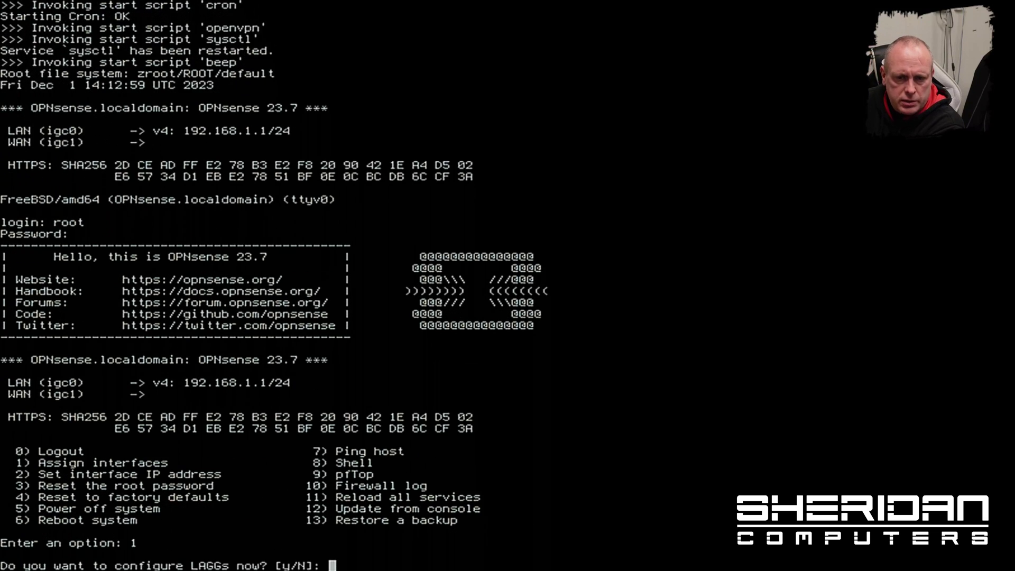
key(Return)
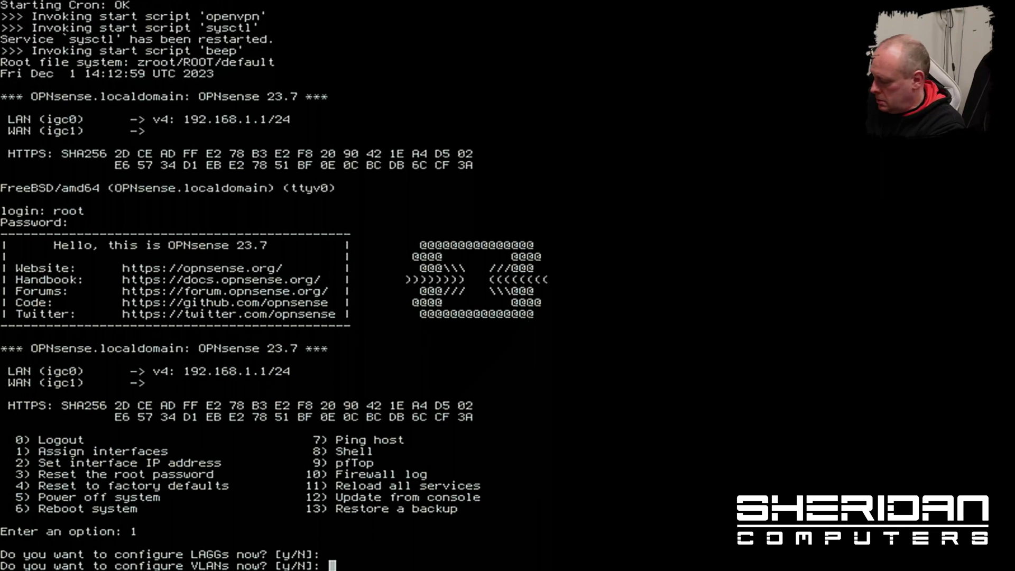
key(Return)
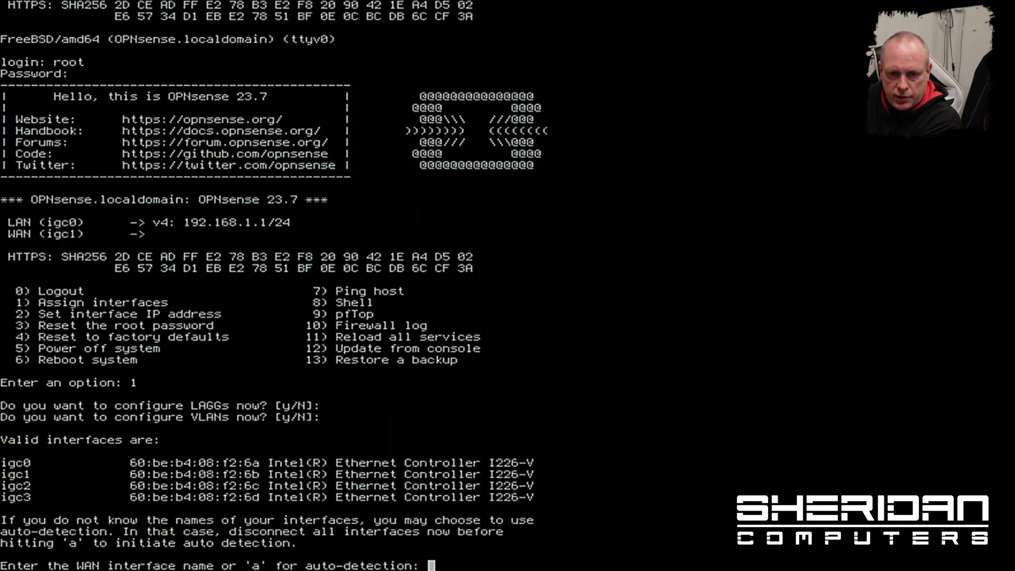
text(igc0)
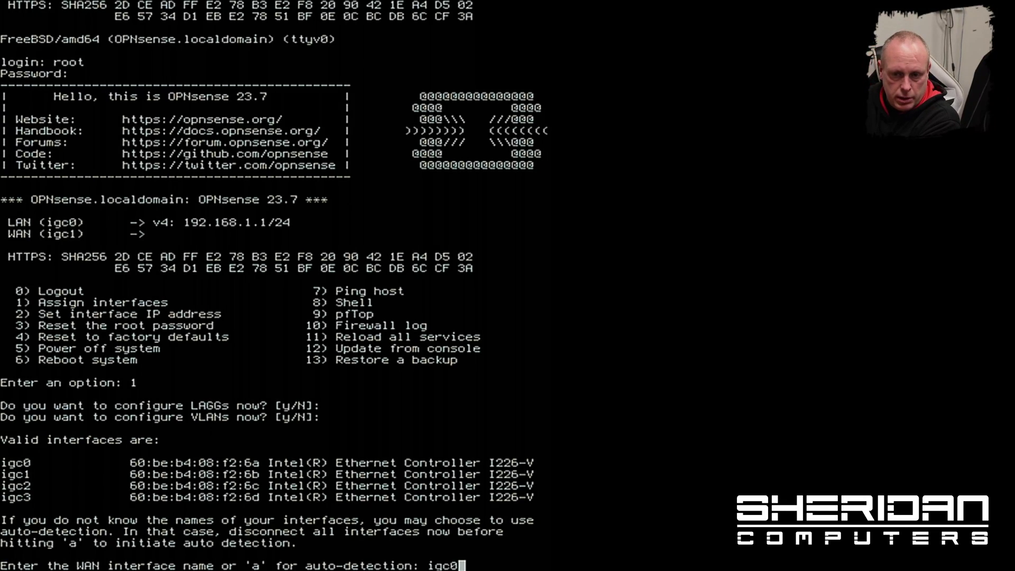
key(Return)
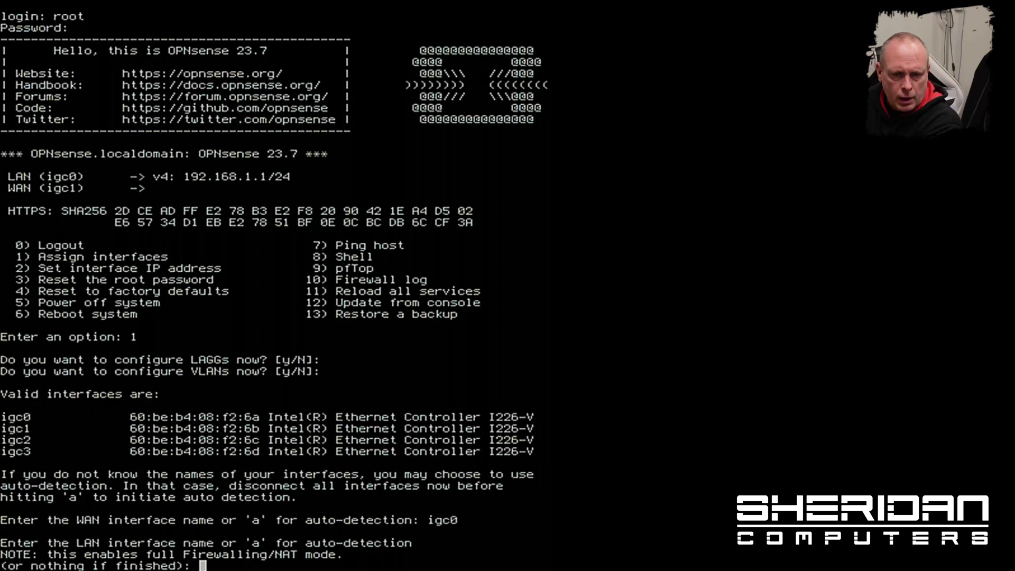
text(igc3)
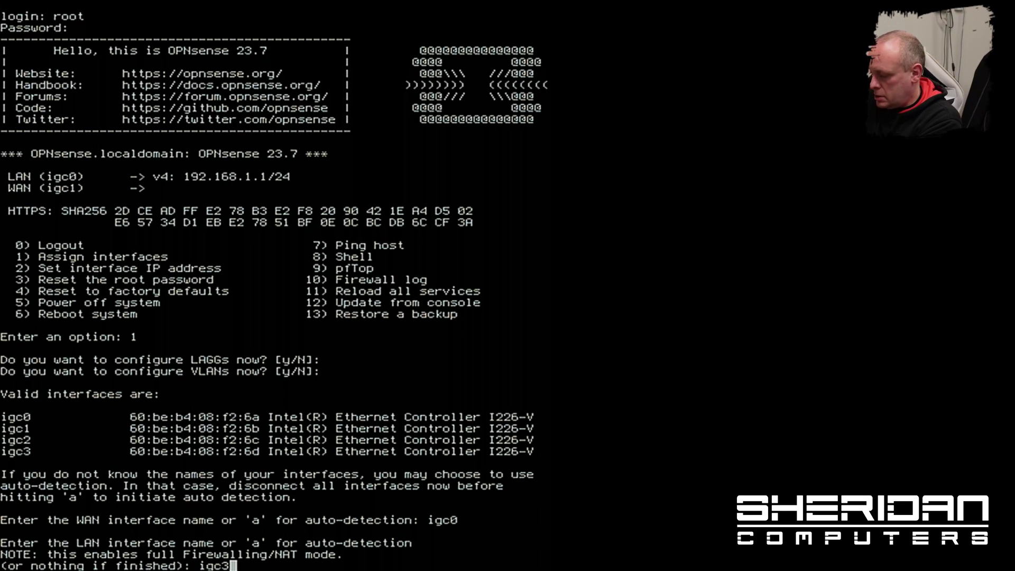
key(Return)
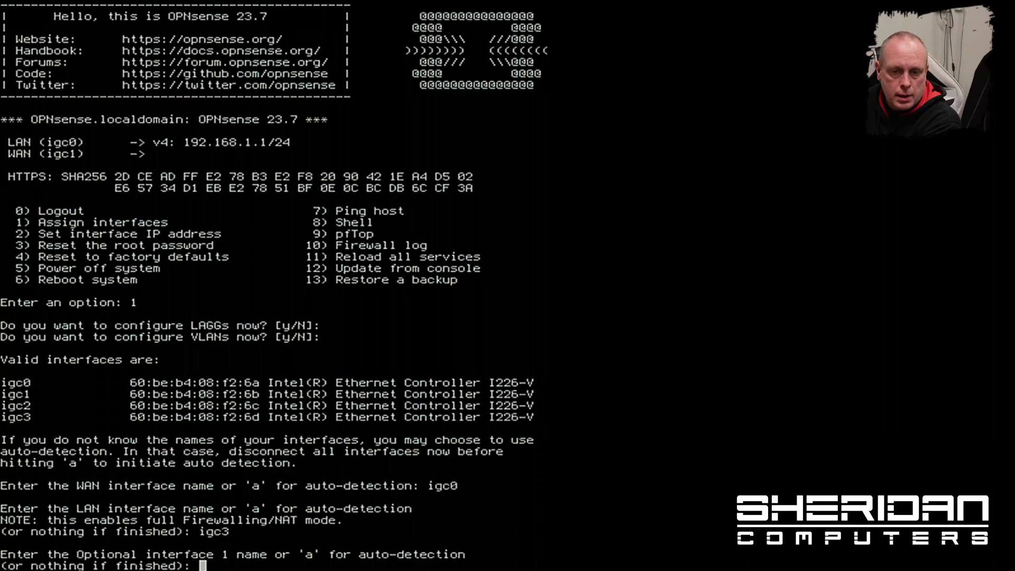
key(Return)
text(y)
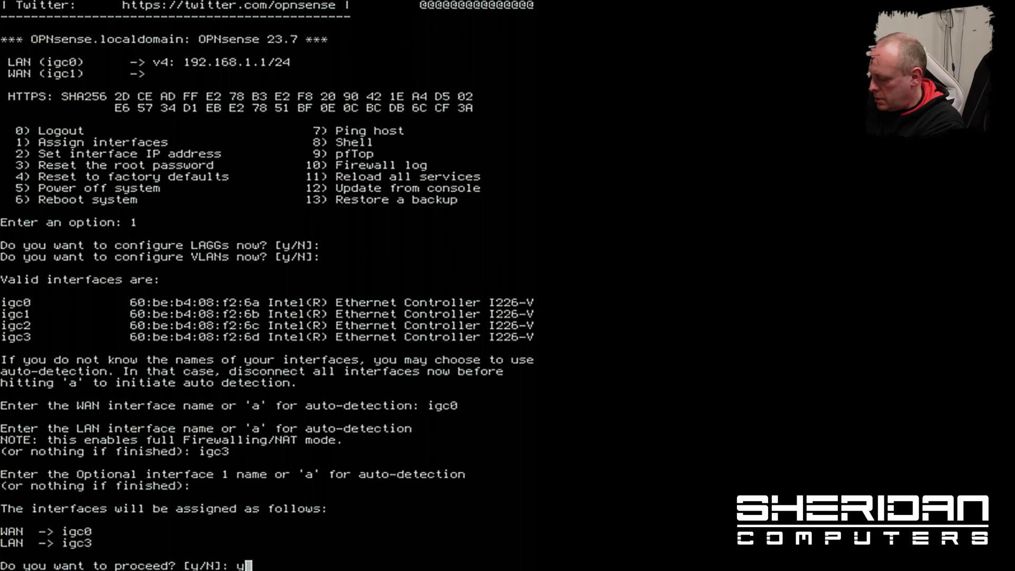
key(Return)
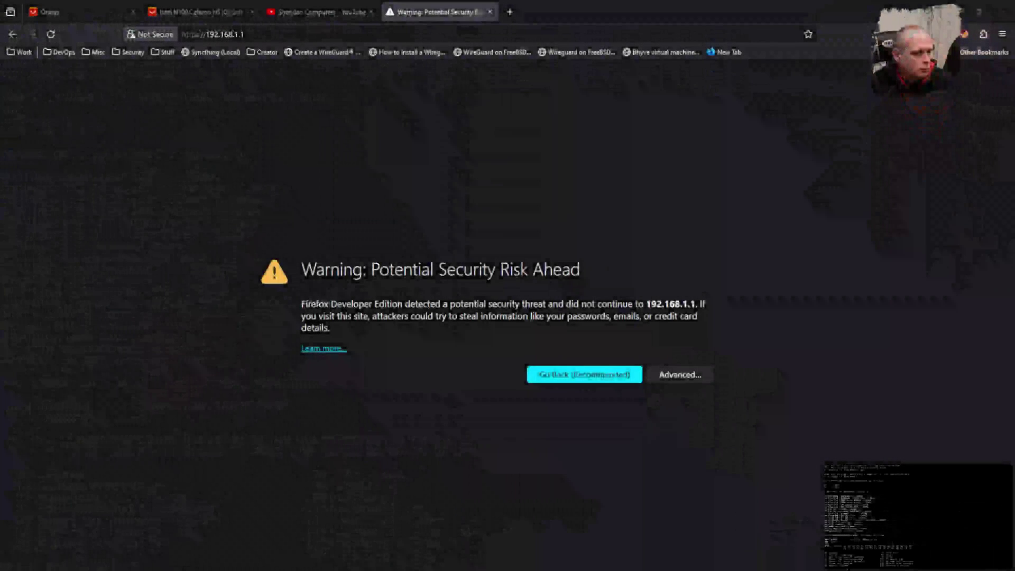
click(680, 376)
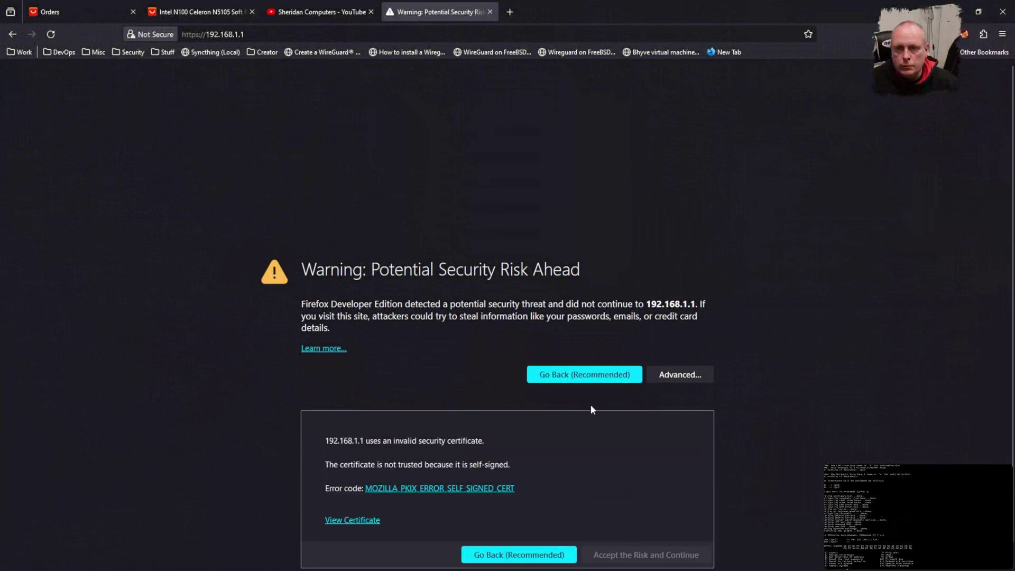
scroll(590, 404, down, 1)
click(649, 532)
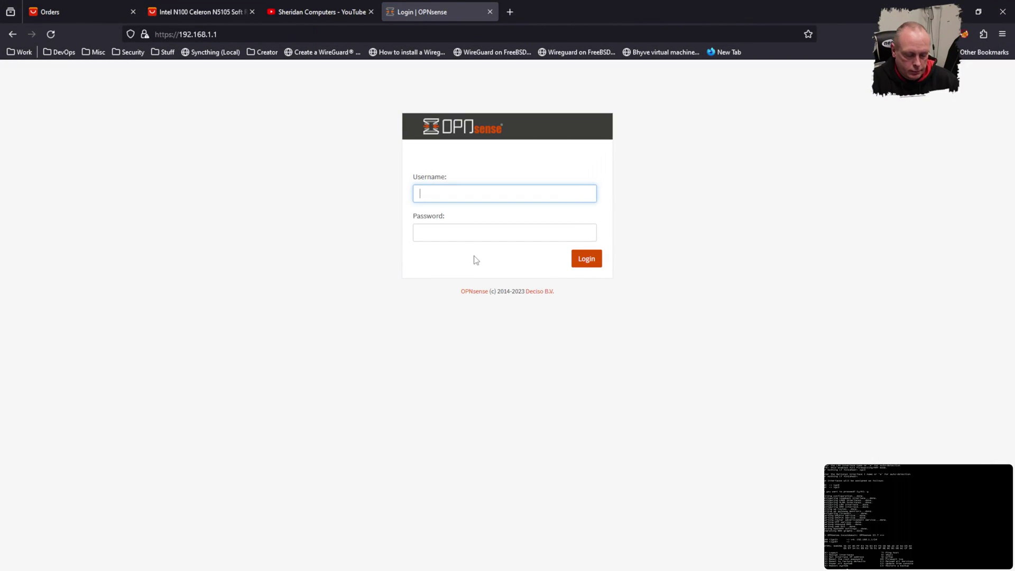
Step: Sign in to the OPNsense web GUI as root with the account password
text(root)
key(Tab)
text(opnsense)
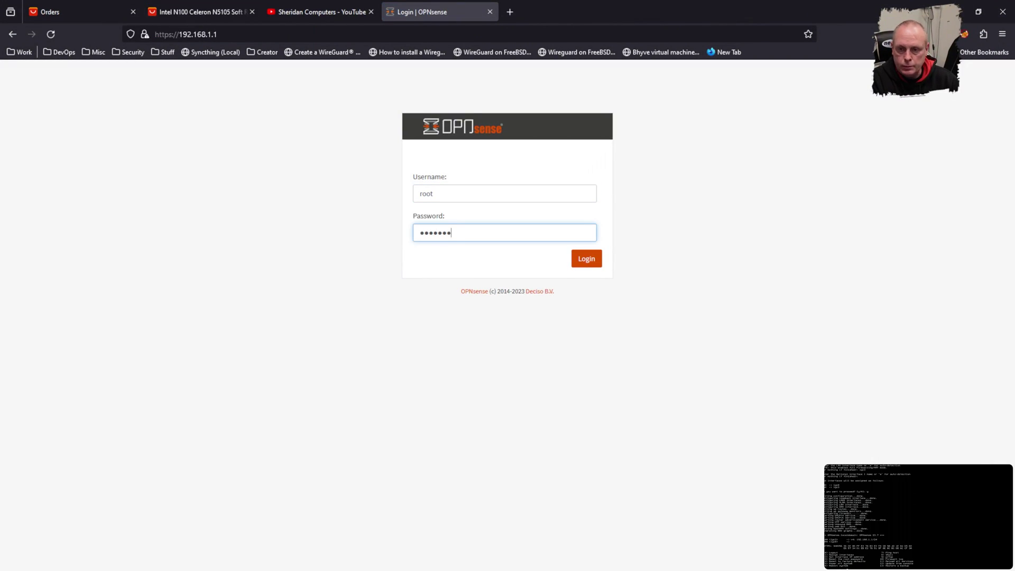
key(Return)
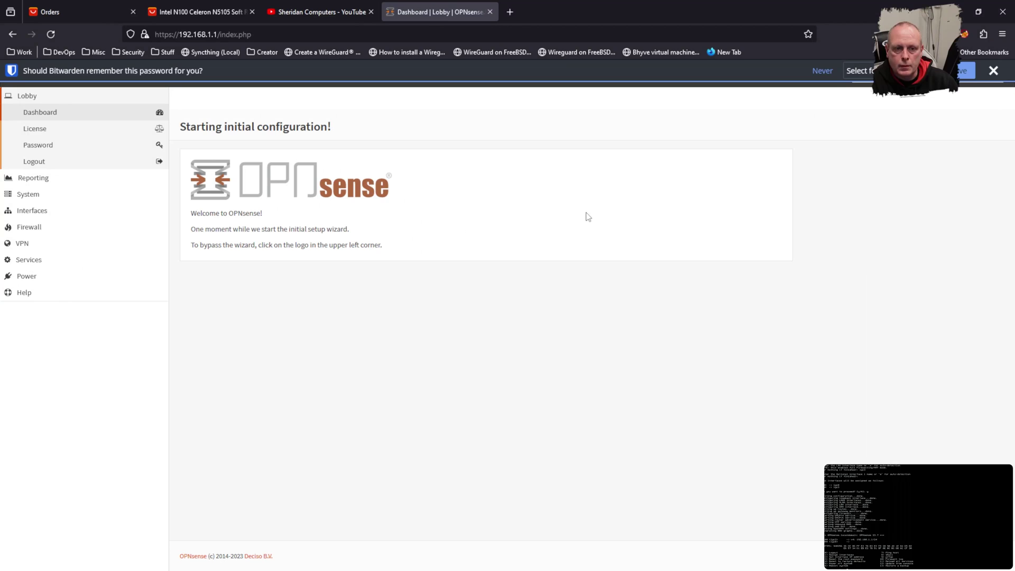
Step: Dismiss the Bitwarden save prompt and open Lobby > Dashboard instead of the wizard
click(993, 70)
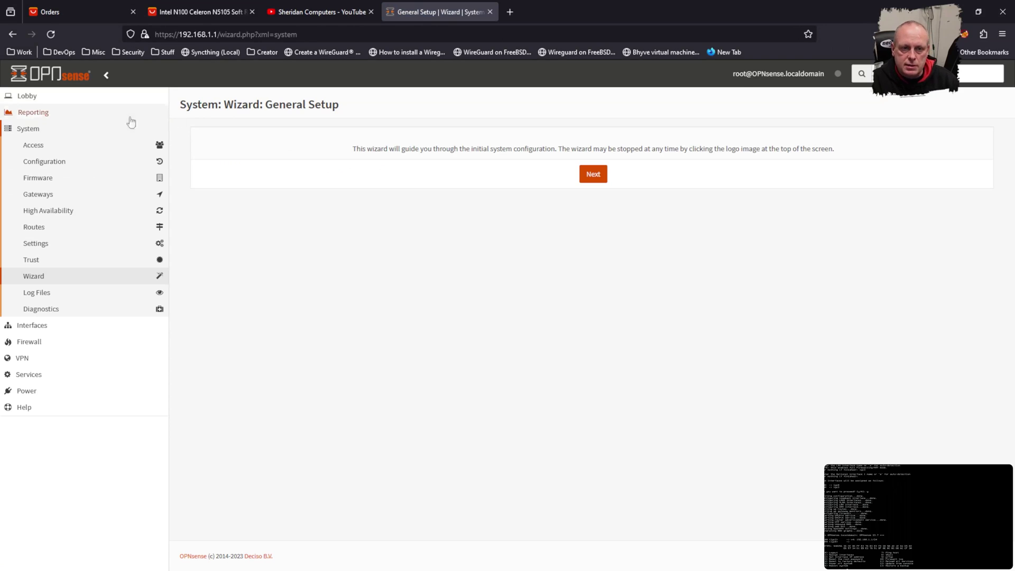
click(45, 100)
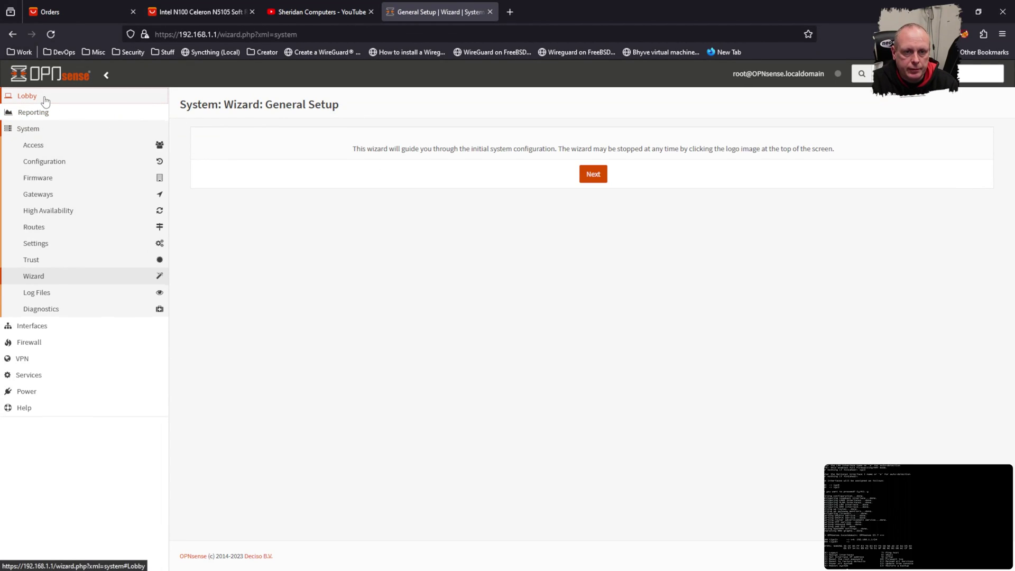
click(49, 112)
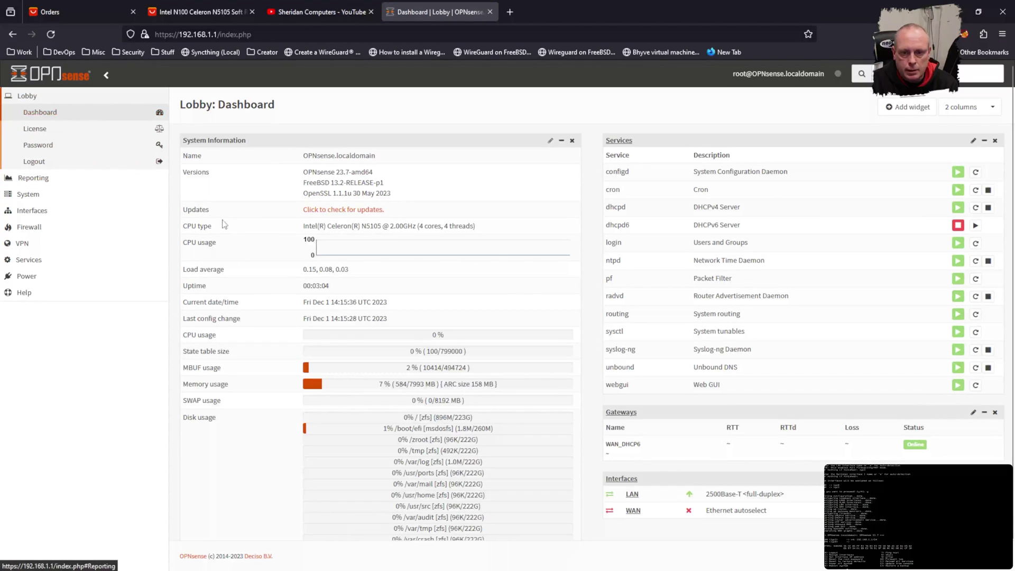
scroll(427, 245, down, 1)
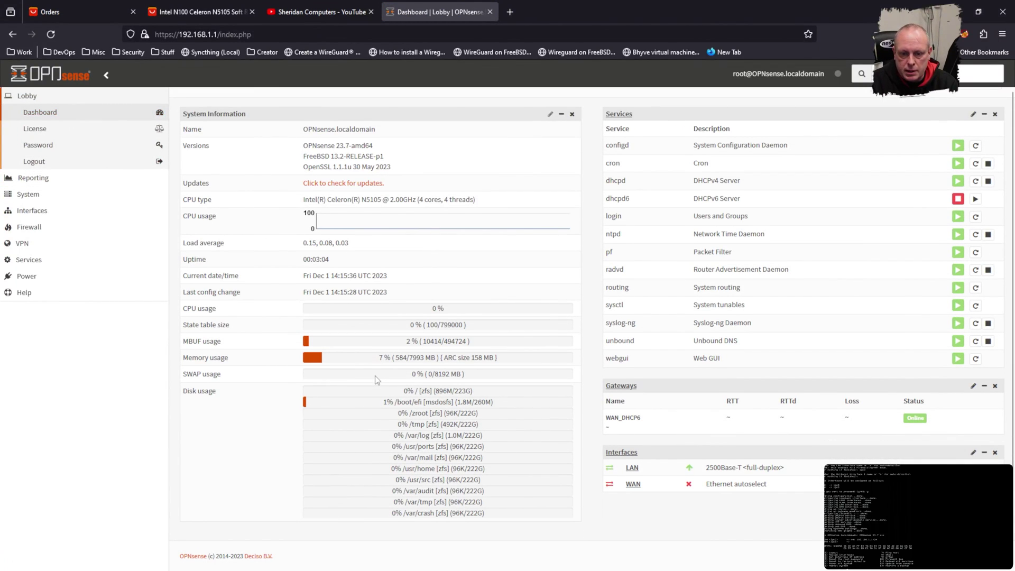